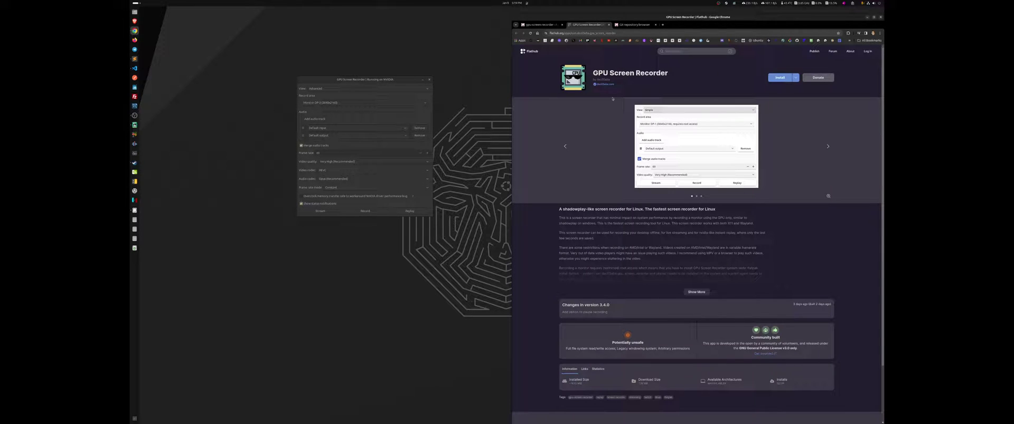
Reposition the GPU Screen Recorder window beside the Flathub browser page
left_click_drag(596, 79, 608, 78)
left_click_drag(399, 83, 359, 138)
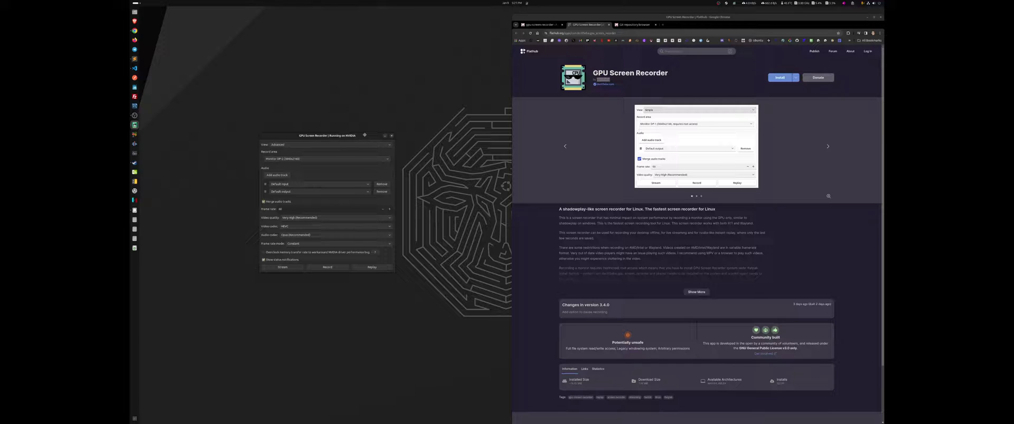
left_click_drag(364, 135, 355, 123)
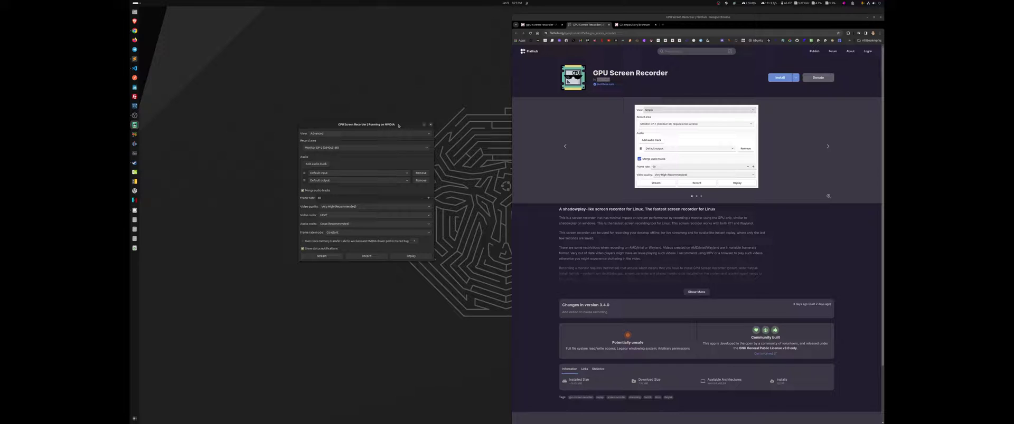
left_click_drag(399, 126, 414, 108)
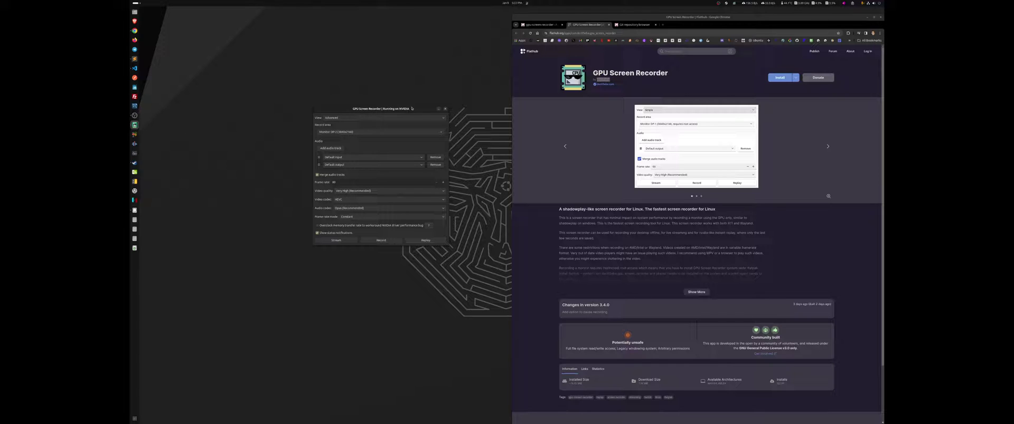
left_click_drag(412, 109, 415, 109)
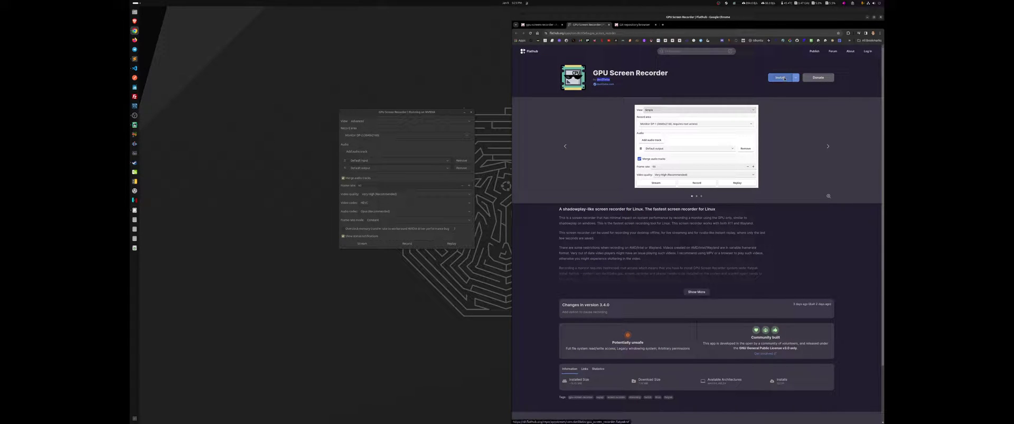
Open Flathub's Ubuntu setup instructions and select the apt install and repository commands
left_click(528, 53)
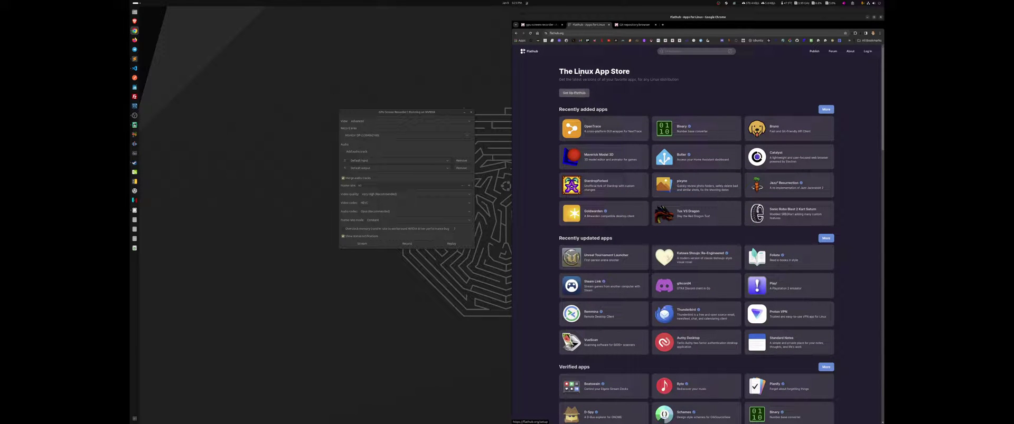
left_click(576, 93)
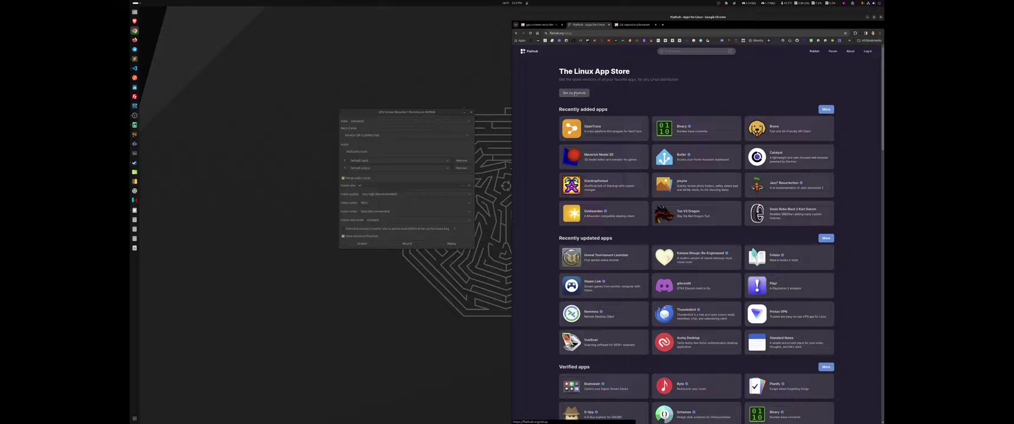
left_click(597, 104)
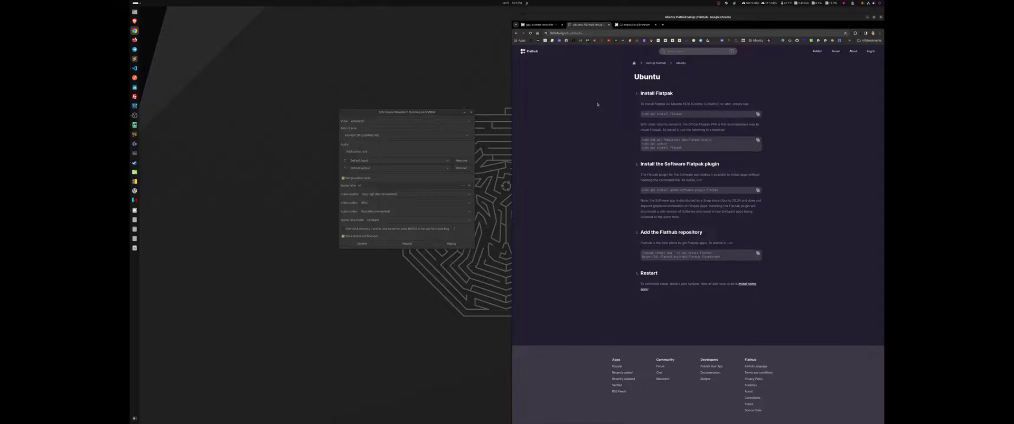
left_click_drag(641, 114, 670, 114)
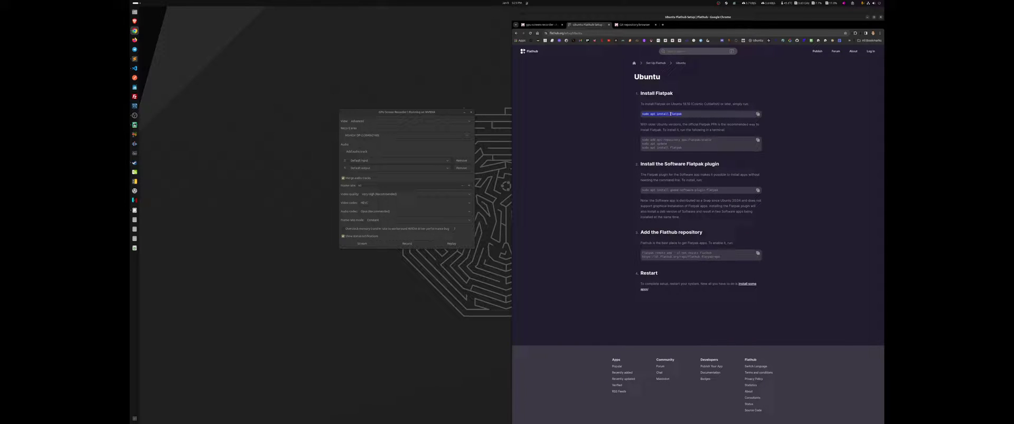
triple_click(677, 142)
left_click_drag(719, 257, 629, 254)
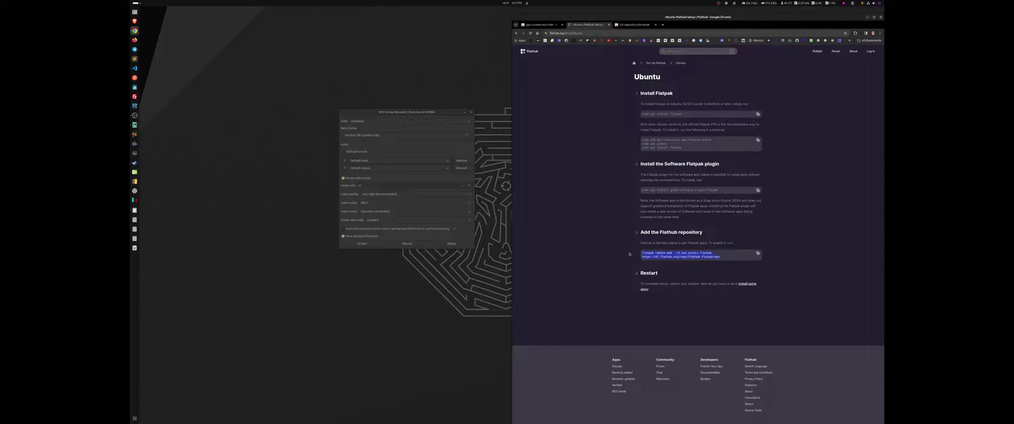
left_click(659, 212)
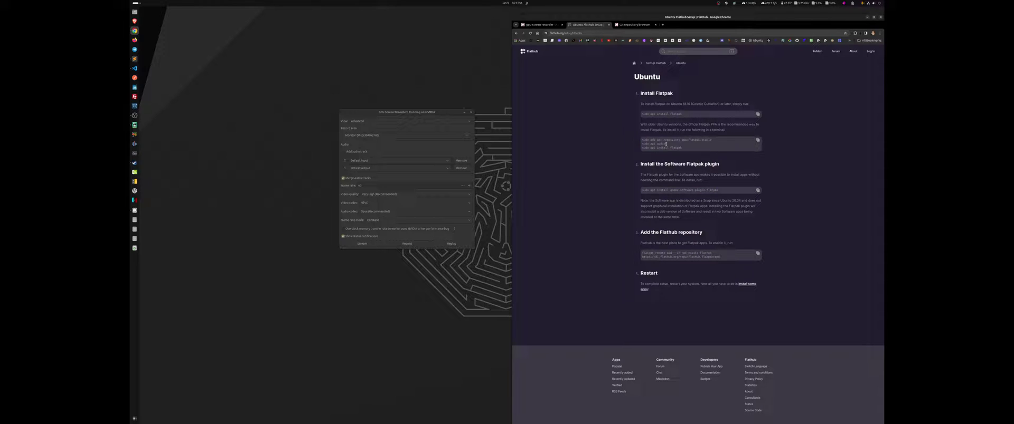
Select the flatpak, gnome-software-plugin and Flathub repository command lines in turn
triple_click(674, 113)
left_click(673, 113)
triple_click(671, 113)
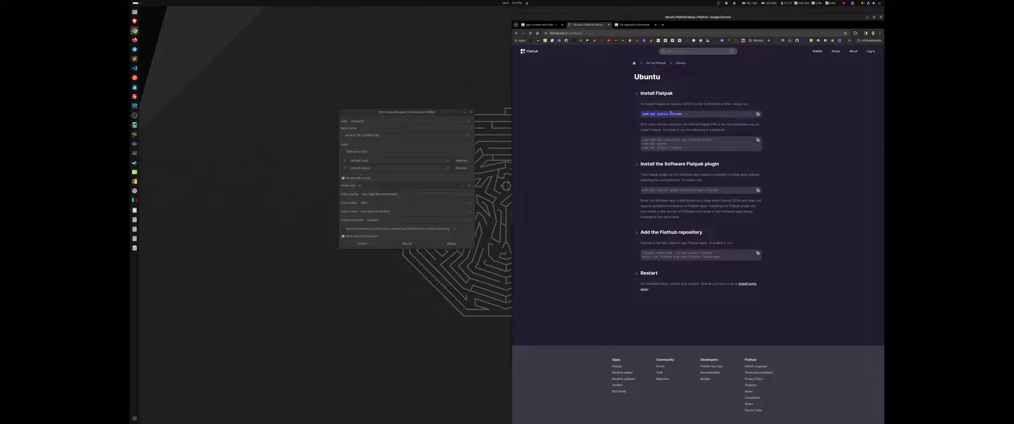
triple_click(670, 190)
left_click(670, 190)
triple_click(670, 253)
left_click(670, 253)
triple_click(669, 253)
left_click(669, 253)
left_click_drag(418, 116, 385, 98)
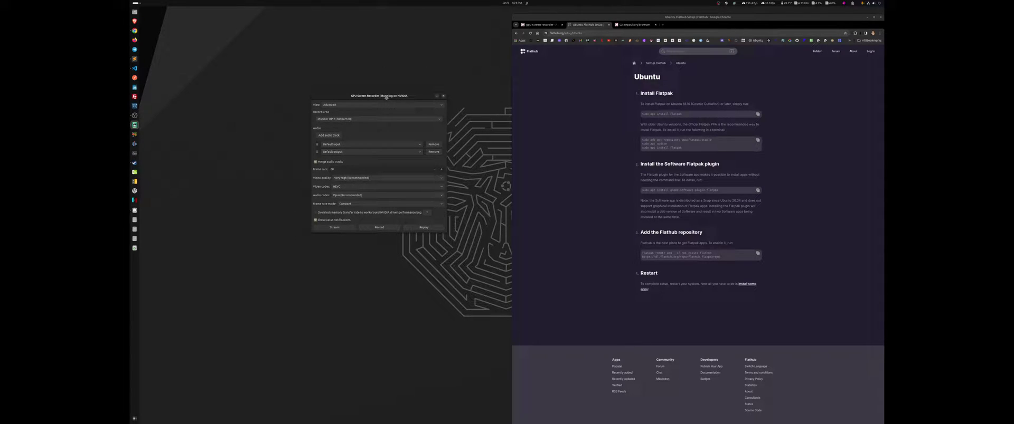
Set Record area to Window and pick the Chrome Flathub setup window
left_click(349, 120)
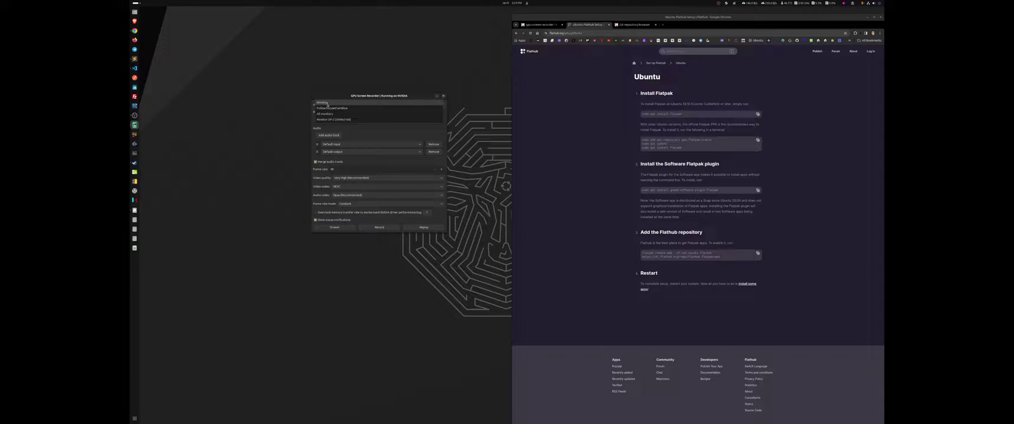
left_click(330, 103)
left_click(378, 128)
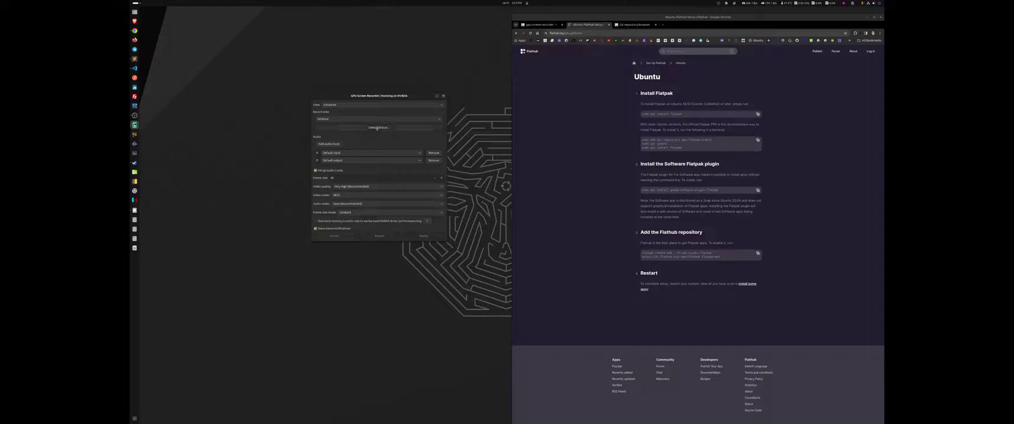
left_click(584, 158)
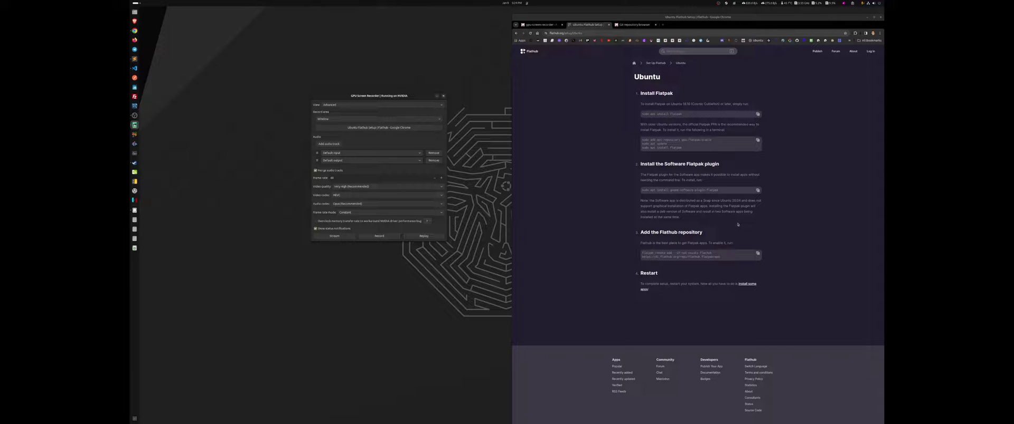
Keep Default input and Default output audio tracks and Very High (Recommended) quality
left_click(335, 153)
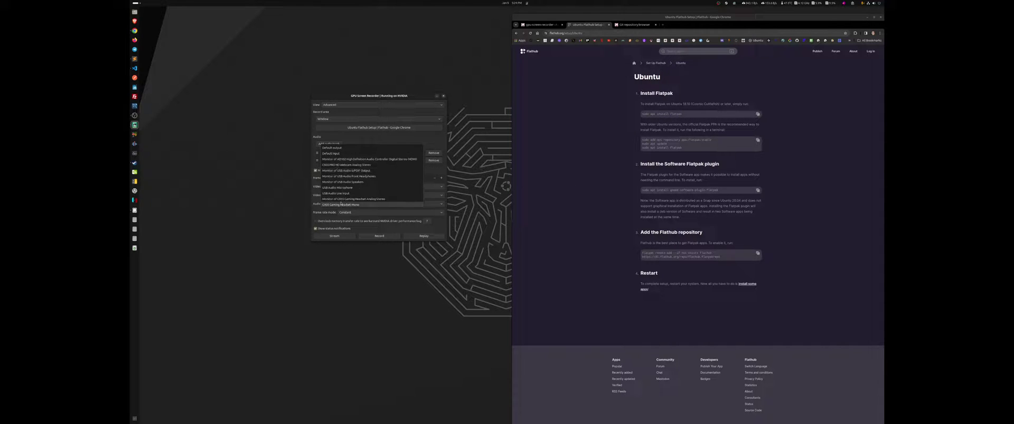
left_click(333, 153)
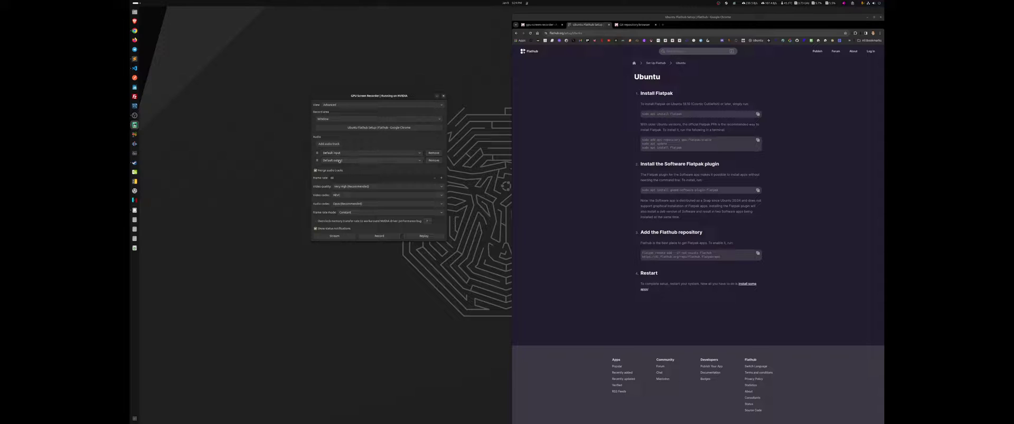
left_click(336, 161)
left_click(337, 162)
left_click(344, 187)
left_click(344, 187)
left_click(341, 196)
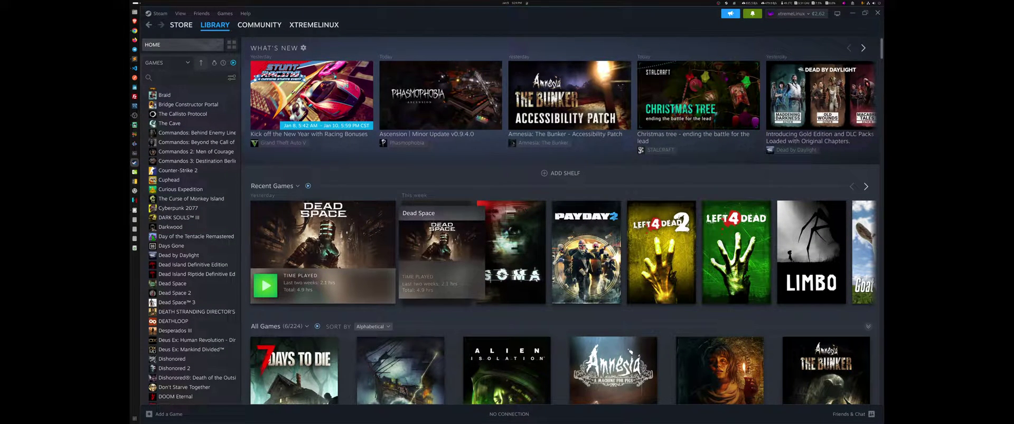
Minimize Steam and move the recorder window slightly up-right
left_click(852, 14)
left_click_drag(414, 99, 428, 92)
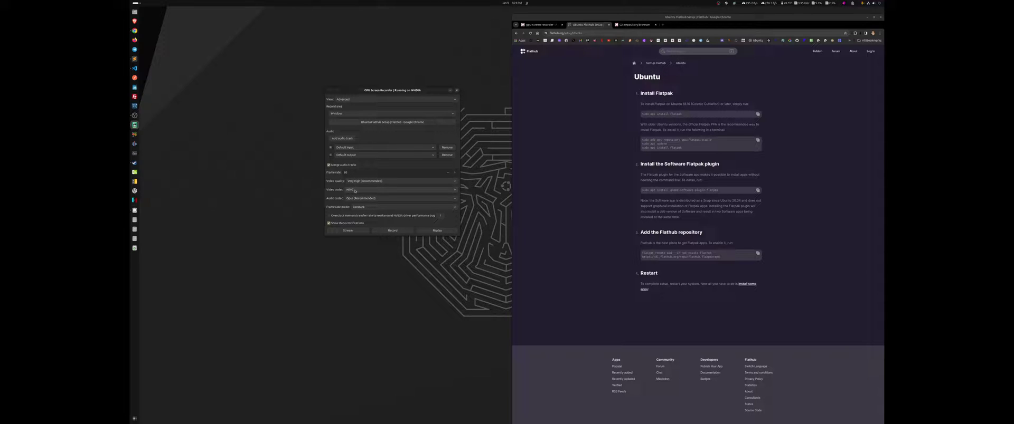
Choose HEVC as the video codec, preview the start-recording page, then return to settings
left_click(355, 191)
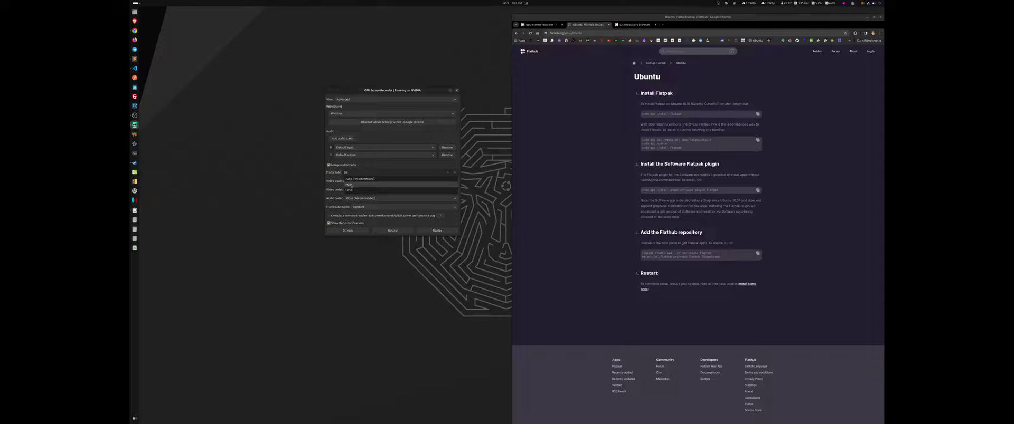
left_click(350, 189)
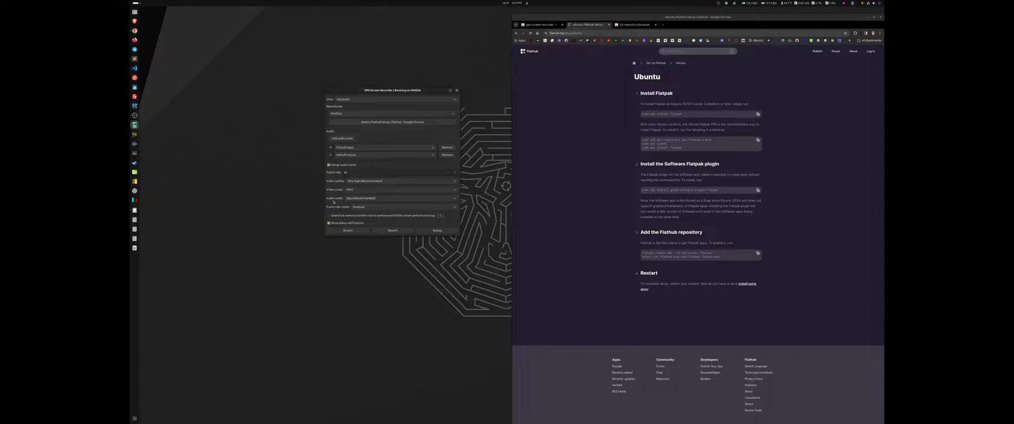
left_click(393, 230)
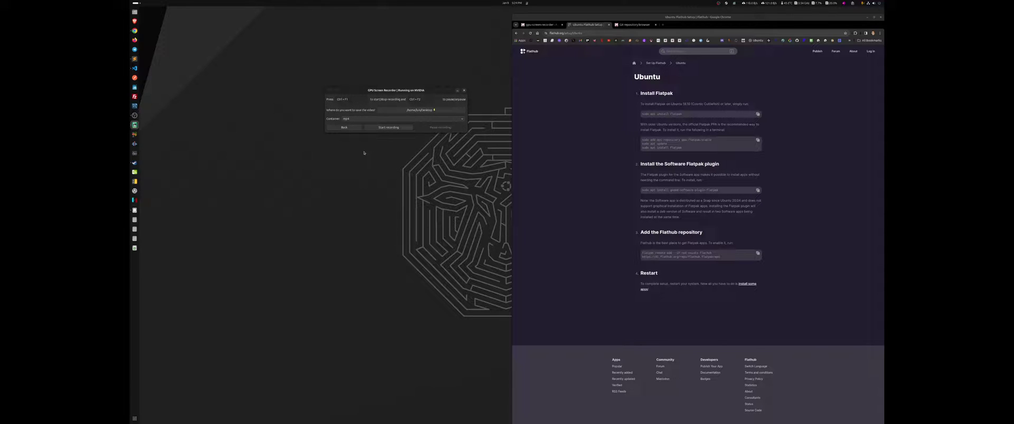
left_click(345, 128)
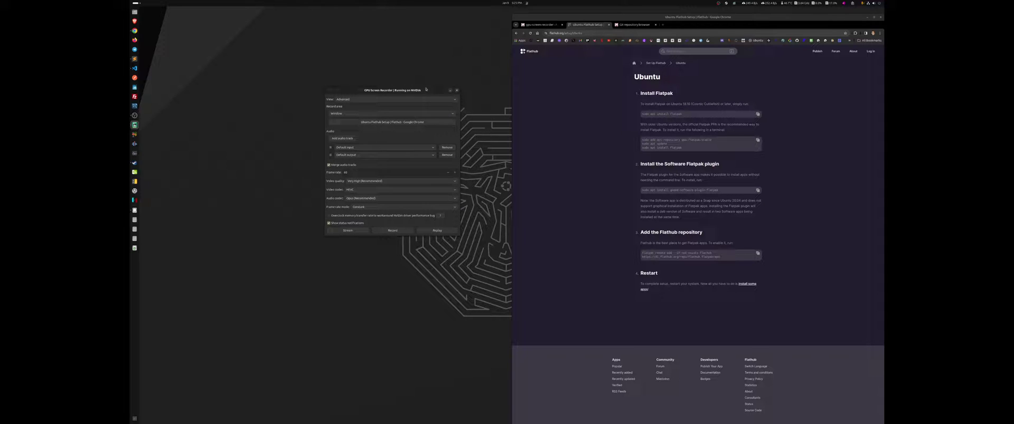
left_click_drag(426, 91, 426, 92)
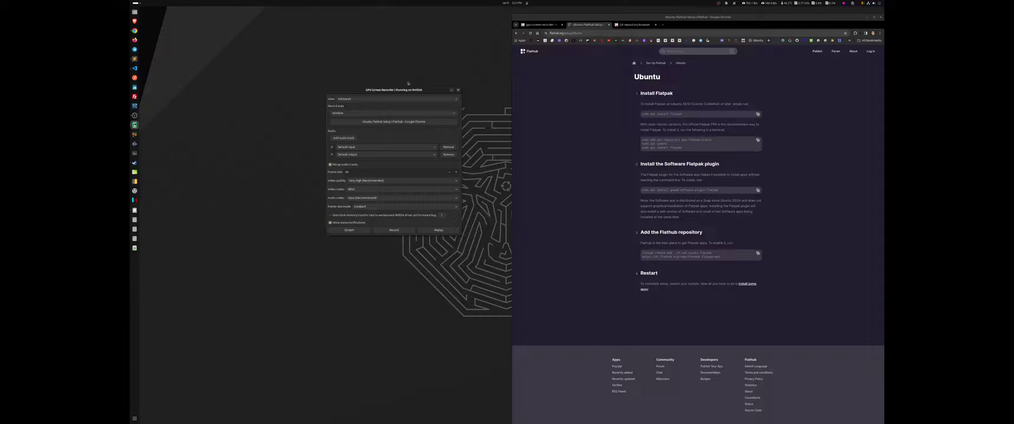
Go to the start-recording page for the Flathub Chrome window with HEVC, Very High quality
left_click_drag(407, 89, 429, 91)
left_click(415, 232)
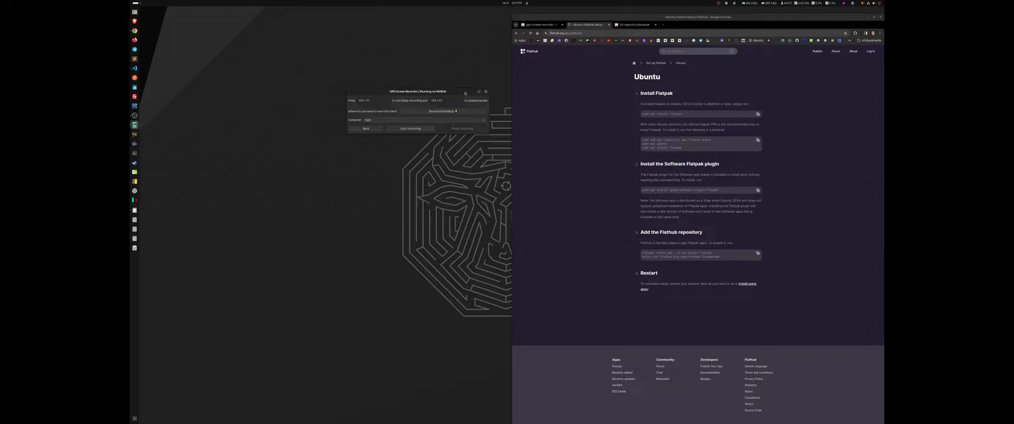
left_click_drag(458, 92, 467, 97)
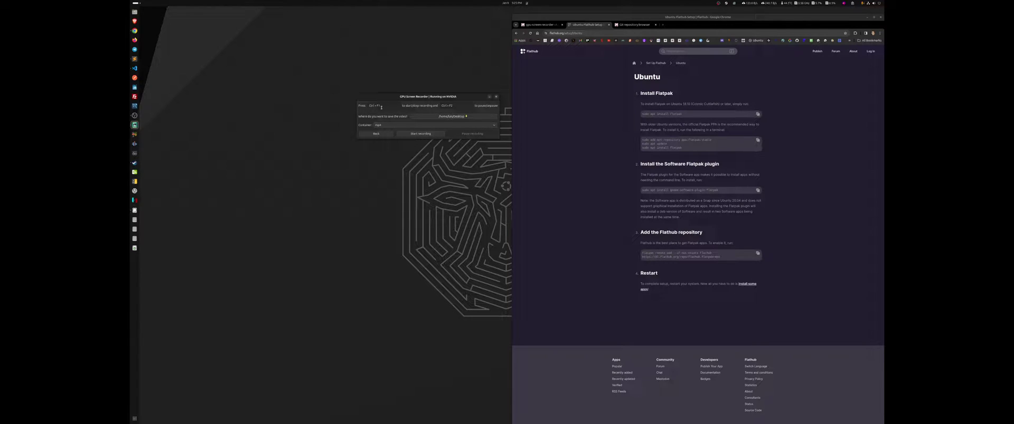